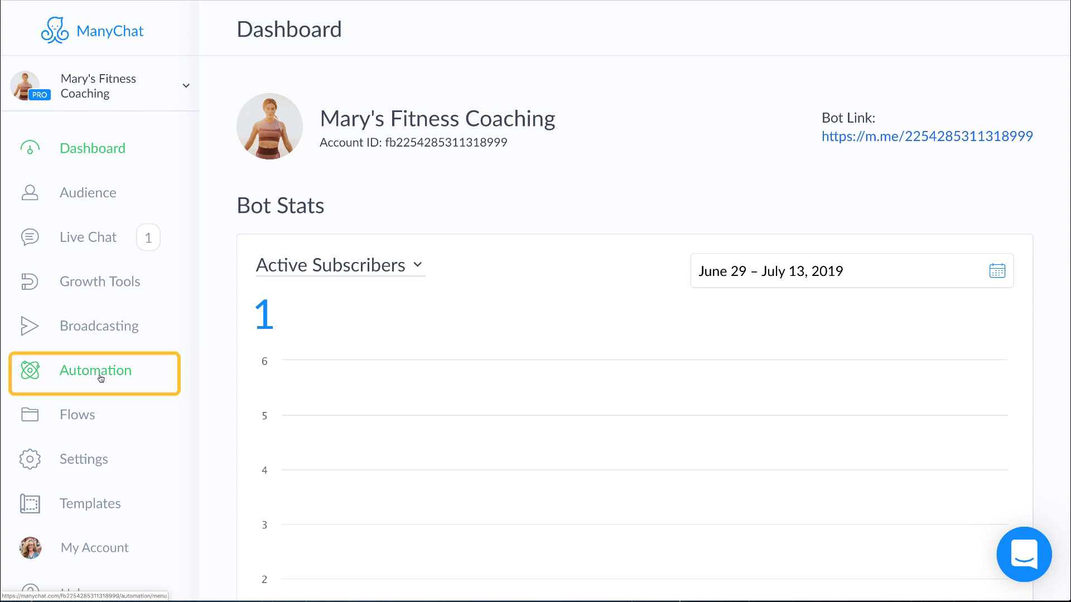
pyautogui.click(84, 375)
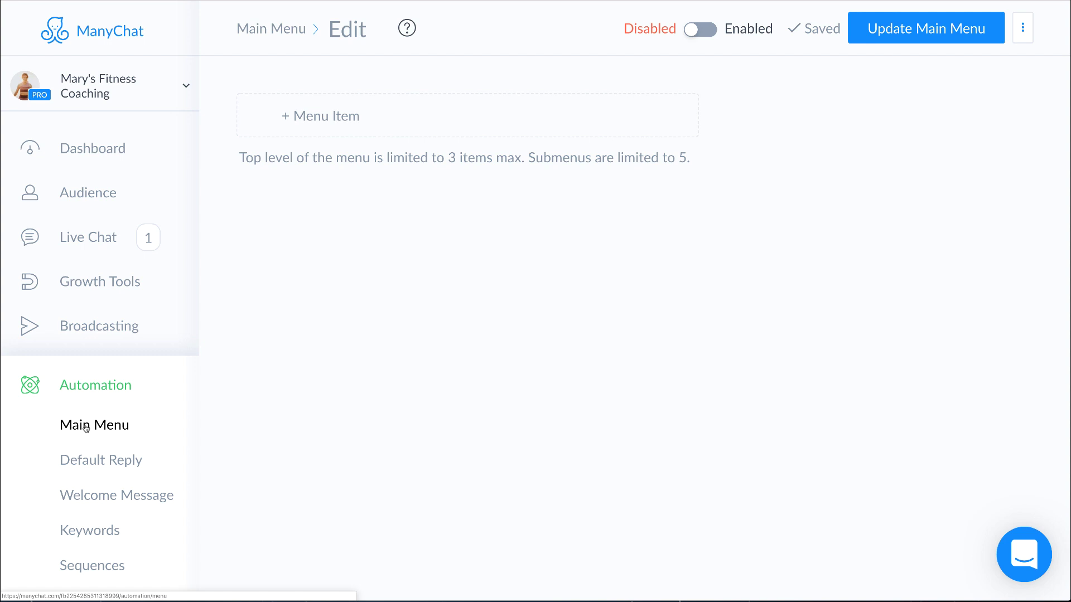
pyautogui.scroll(-1, 87, 428)
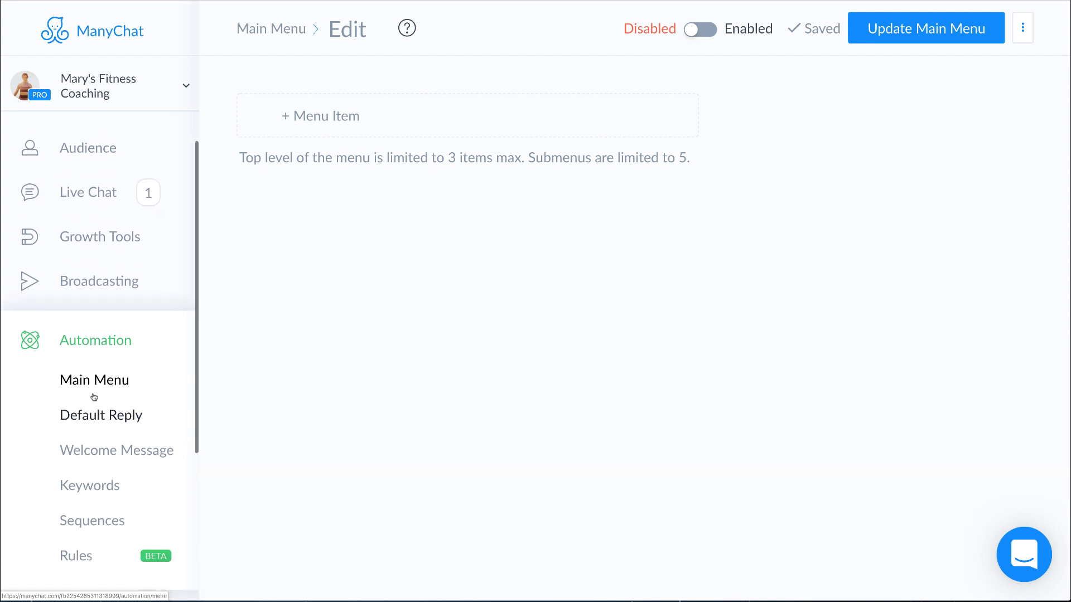
pyautogui.click(75, 382)
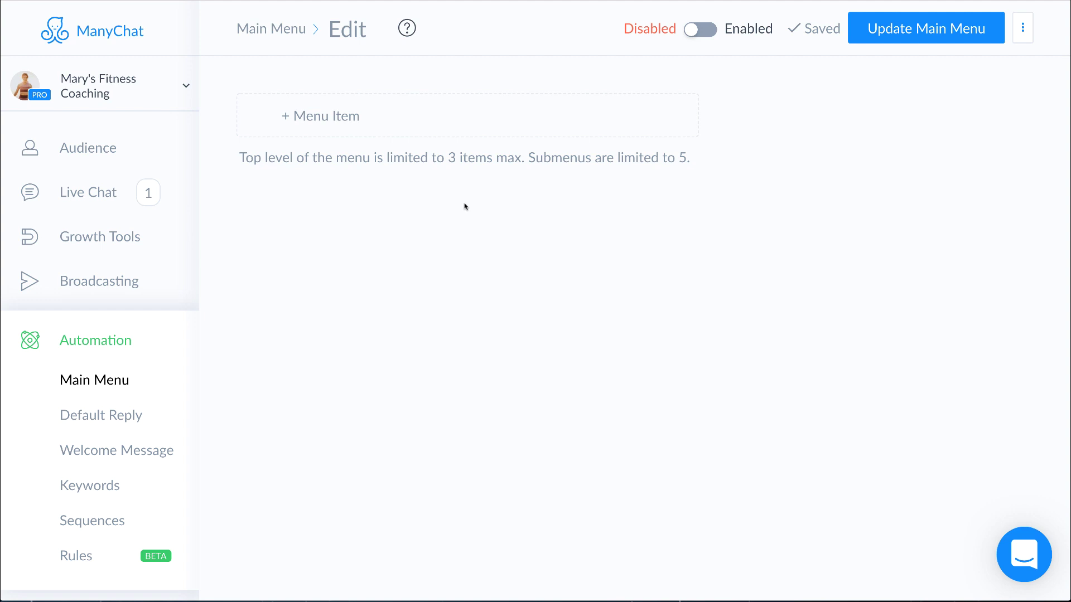
pyautogui.click(317, 127)
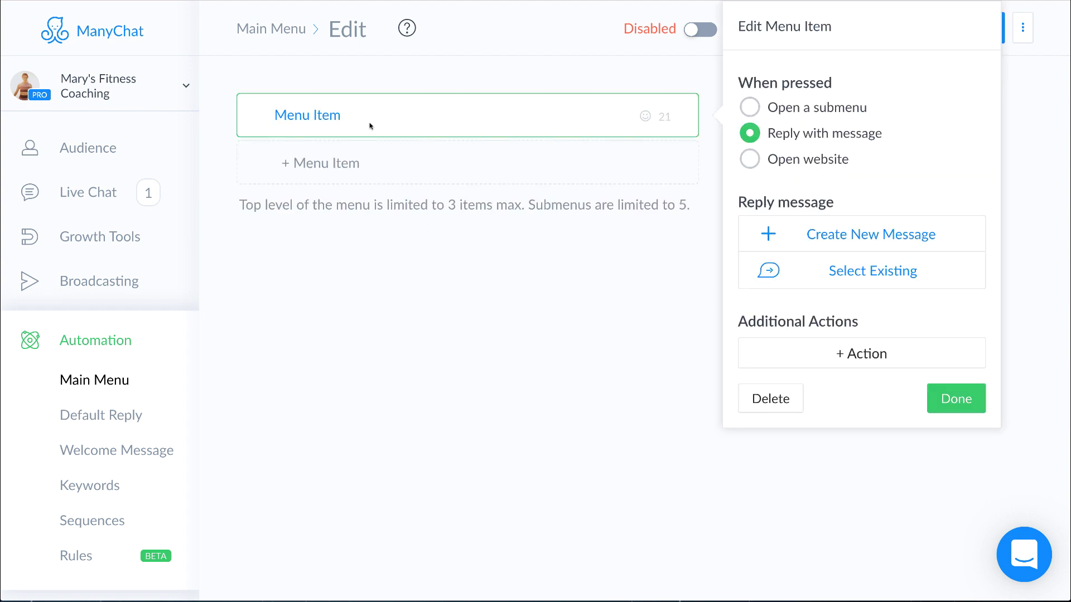
pyautogui.moveTo(341, 115); pyautogui.dragTo(274, 115)
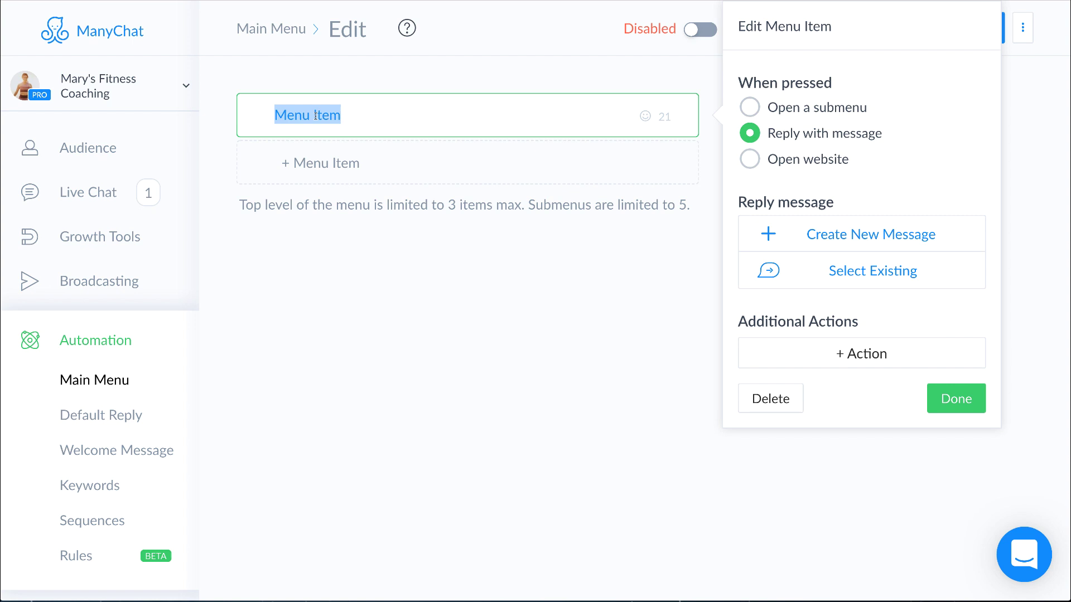
pyautogui.write('Services')
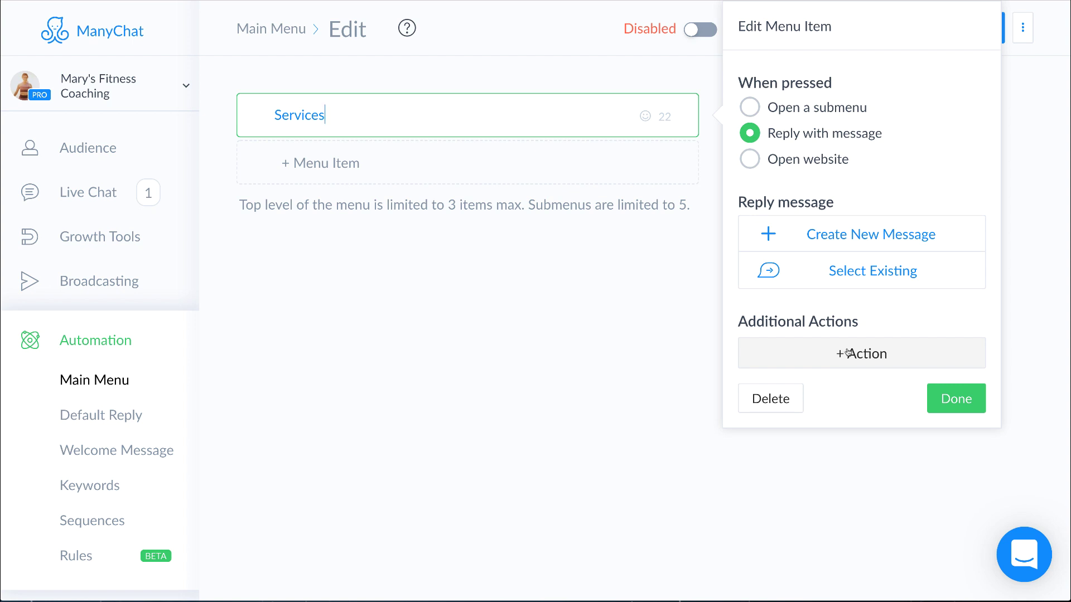
pyautogui.click(749, 161)
pyautogui.click(800, 233)
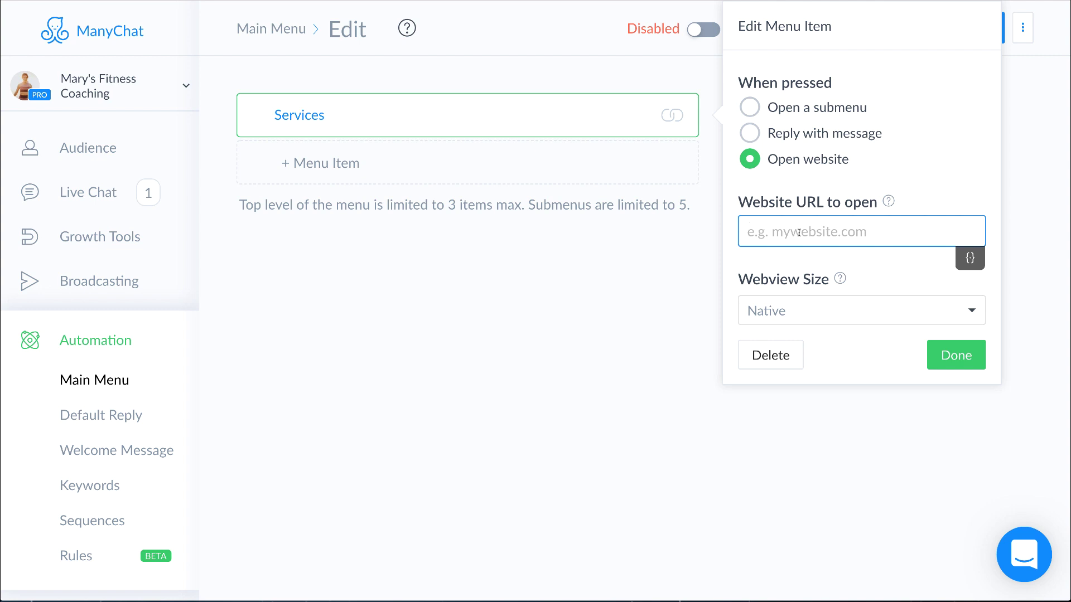
pyautogui.write('www.maryfitness.com')
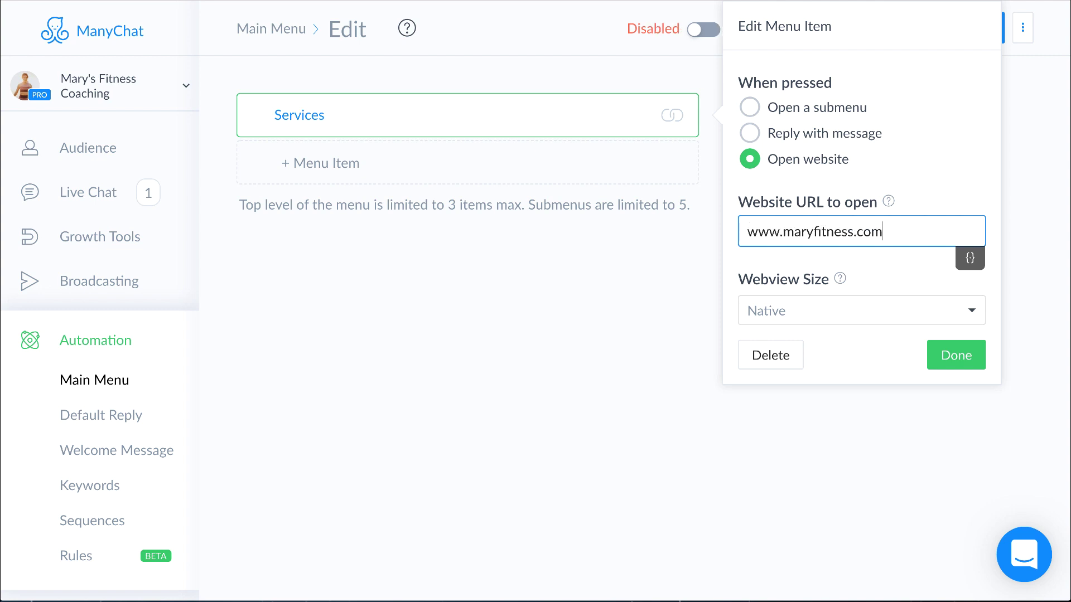
pyautogui.click(972, 361)
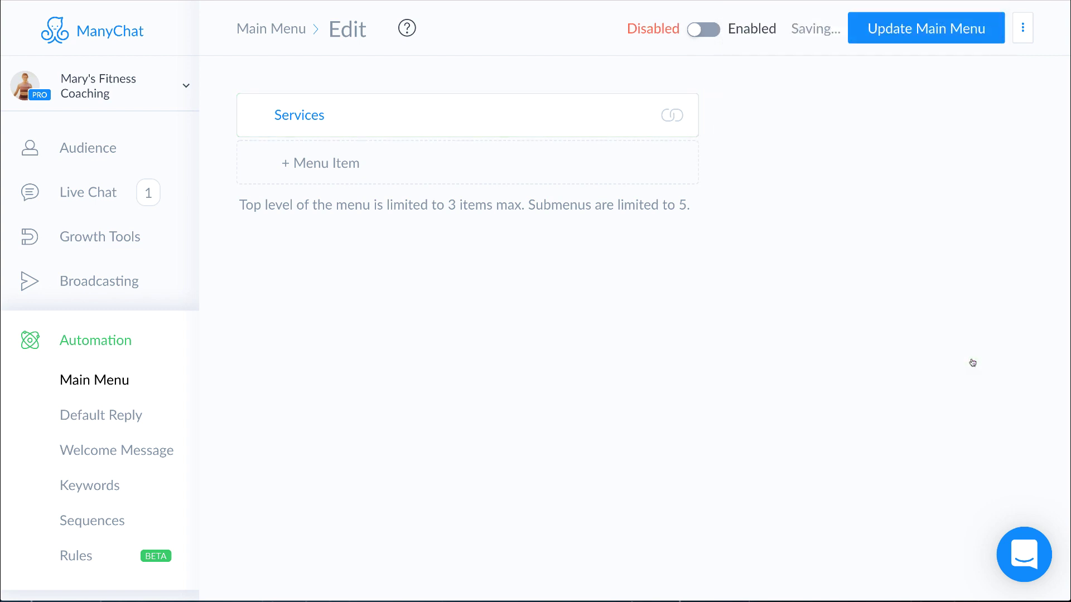
# - Add a second menu item named 'Free Challenge' and create a new reply message for it
pyautogui.click(334, 165)
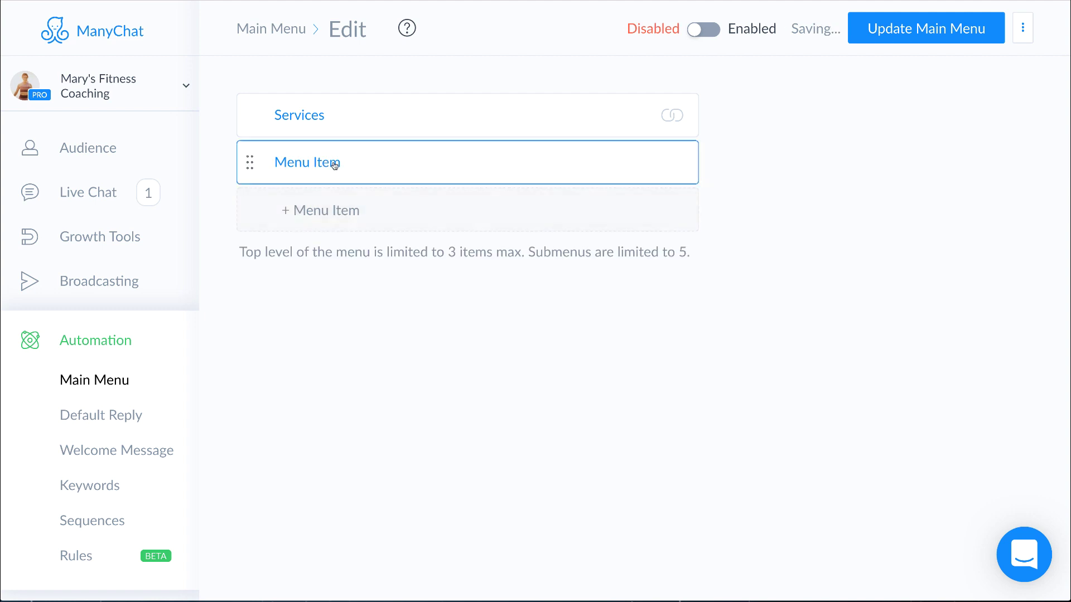
pyautogui.click(288, 170)
pyautogui.click(296, 163)
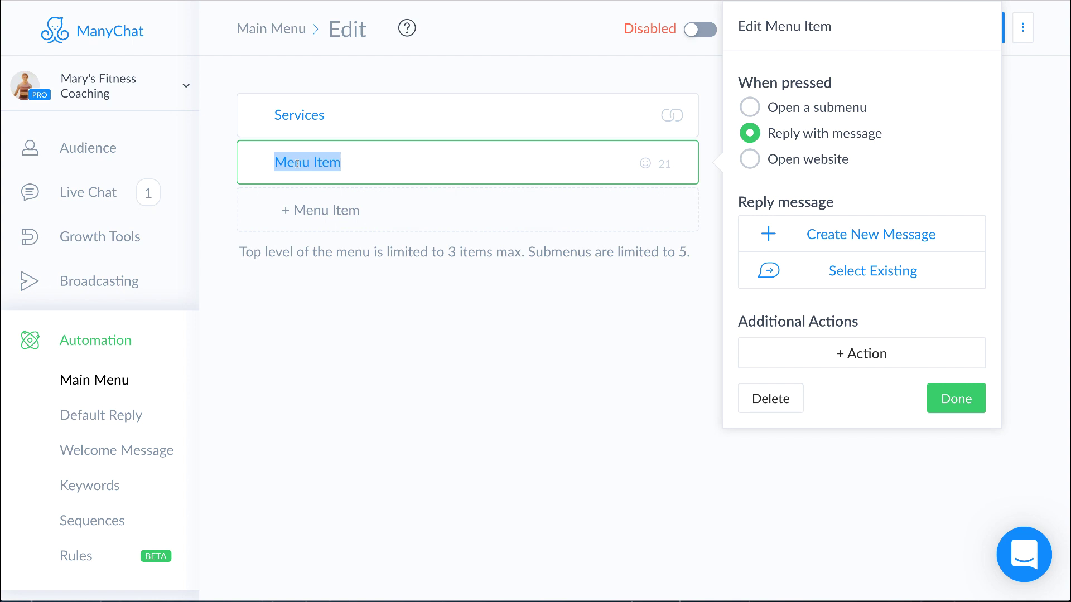
pyautogui.write('Free Challenge')
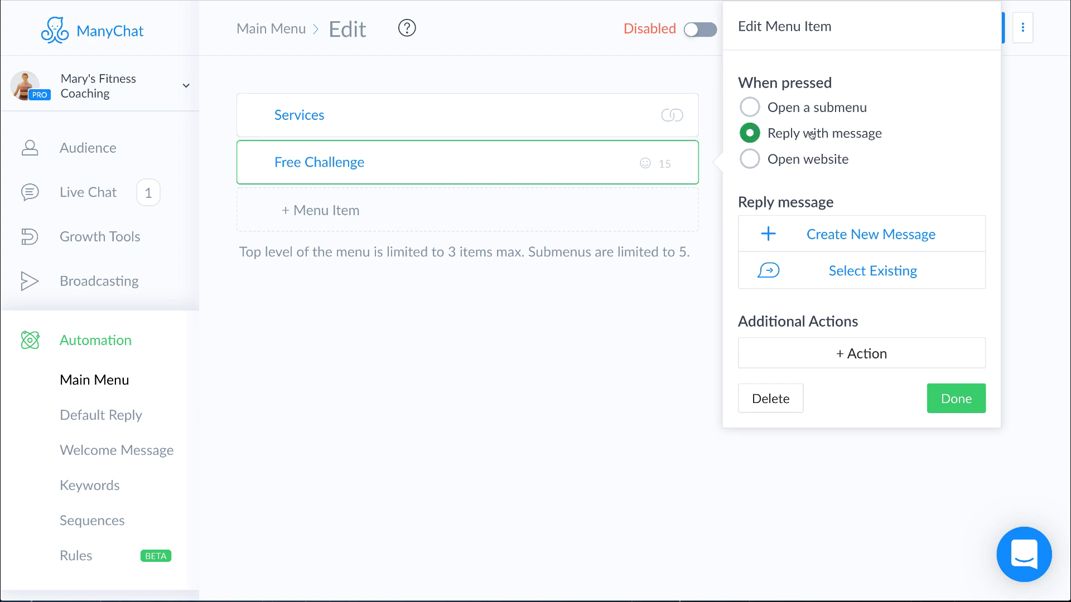
pyautogui.click(824, 240)
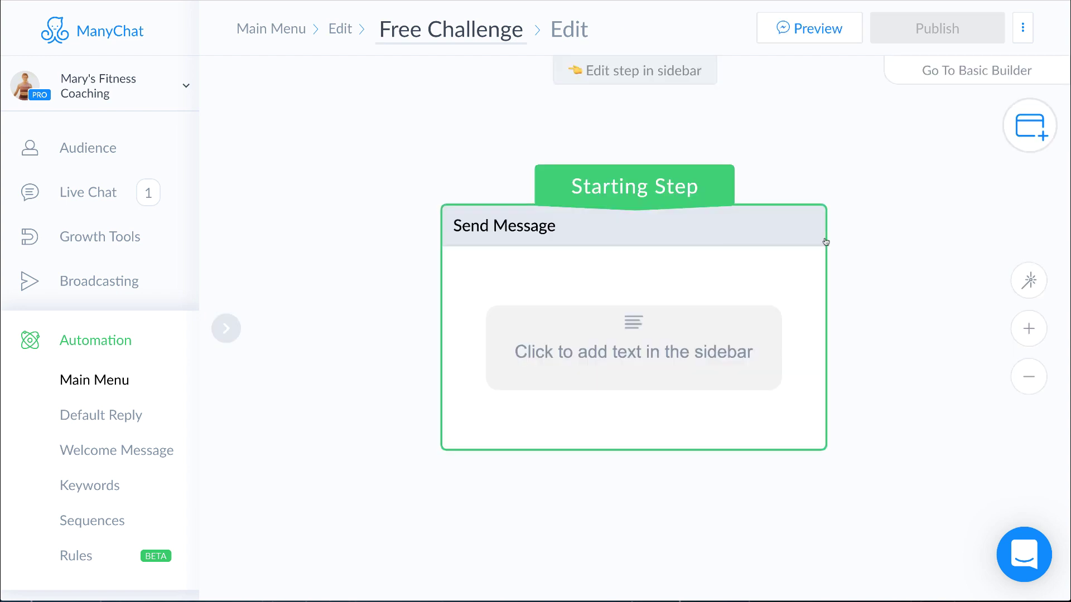
# - Write the reply 'The next free 5 day fitness challenge is coming soon.' and publish it
pyautogui.moveTo(824, 242)
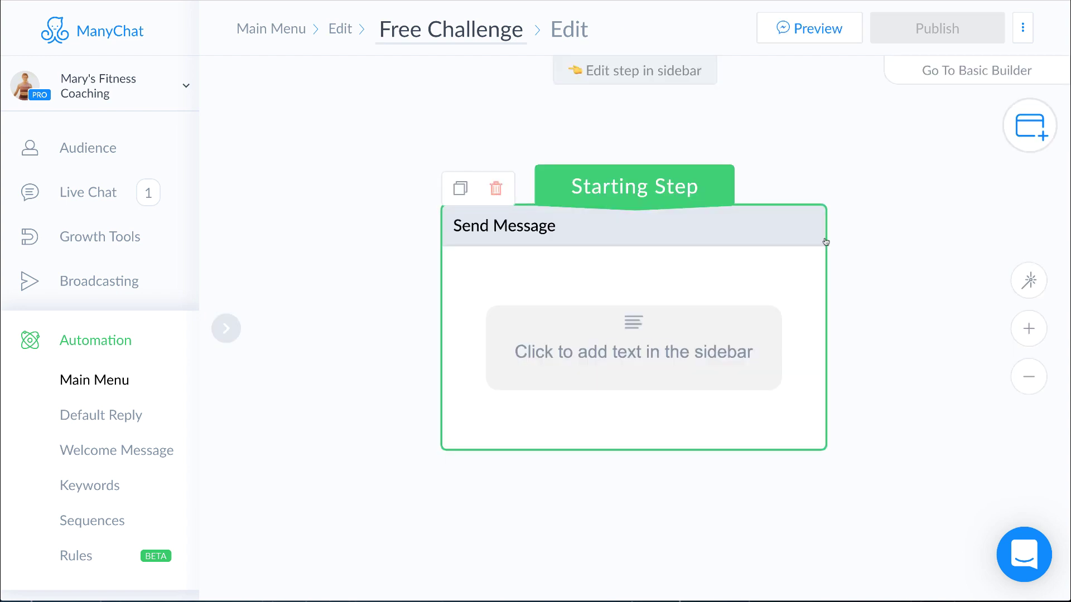
pyautogui.click(699, 332)
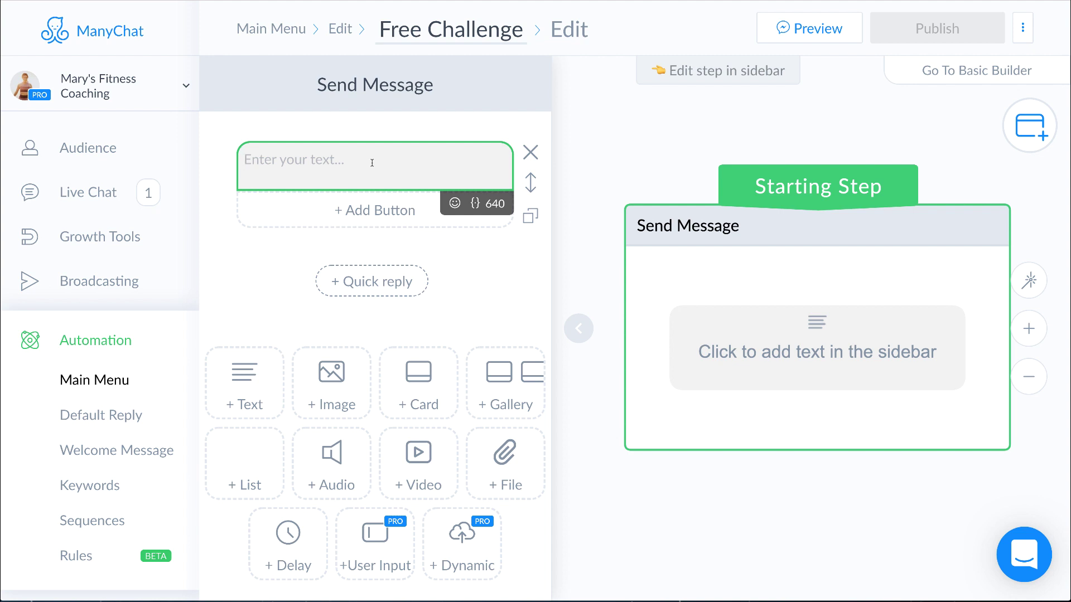
pyautogui.write('The next free')
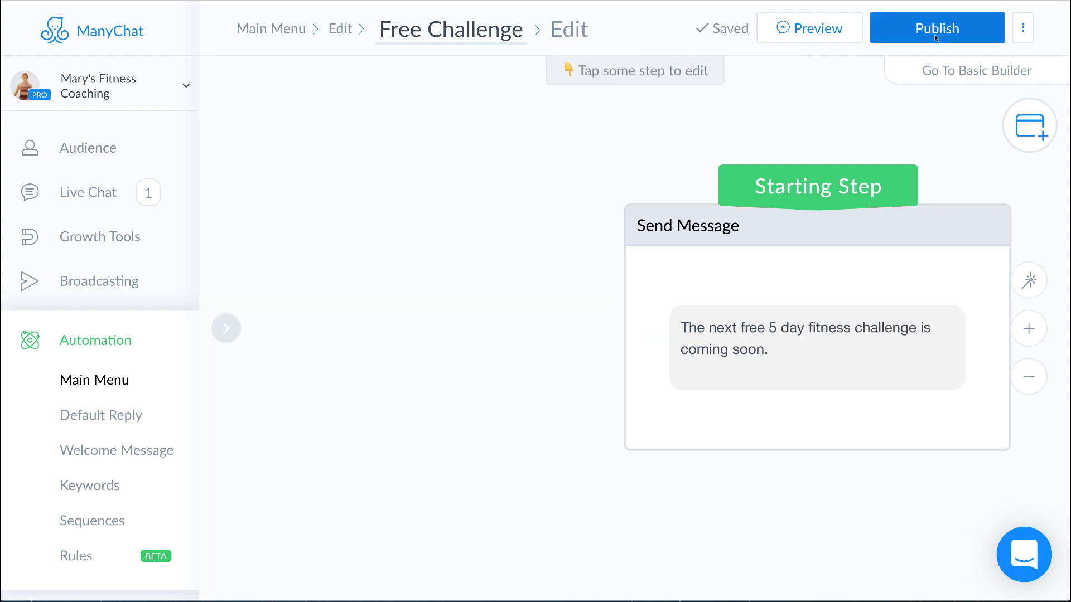
pyautogui.click(934, 34)
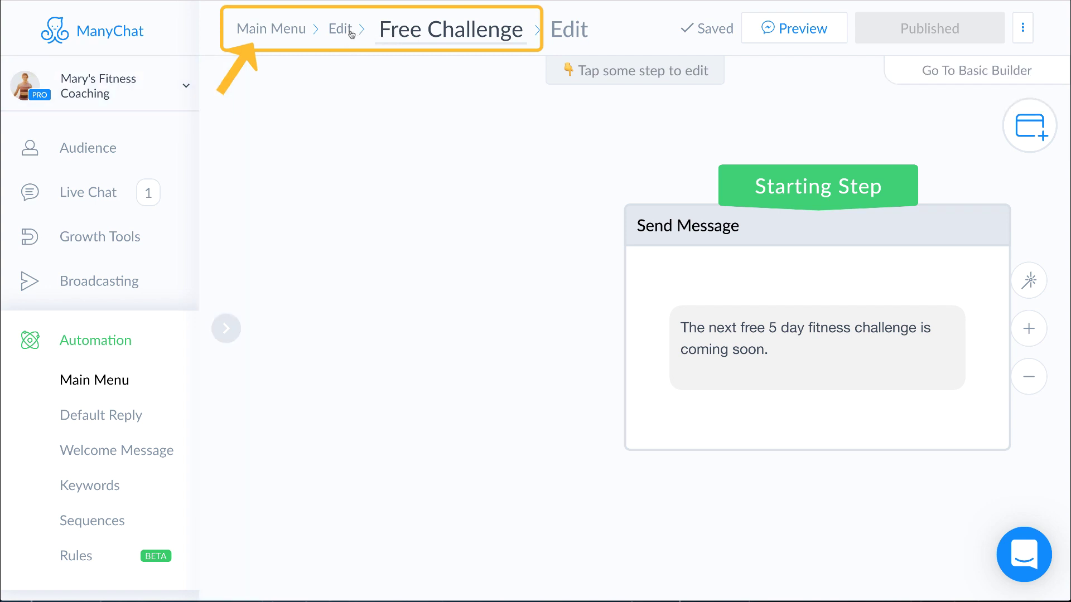
# - Add a third main menu item 'Contact Mary' that opens a submenu
pyautogui.click(290, 34)
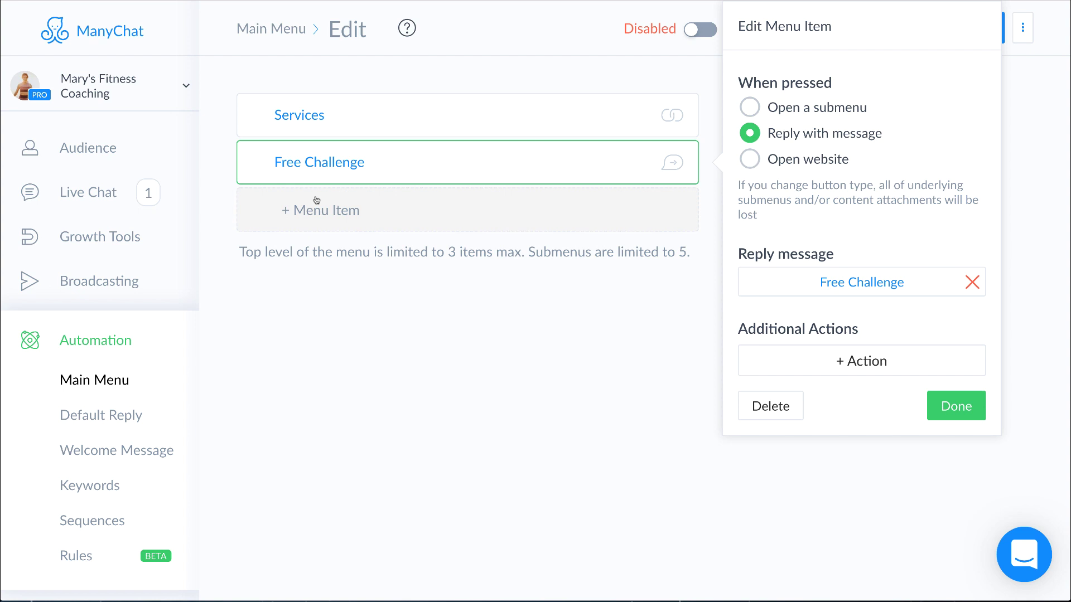
pyautogui.click(316, 215)
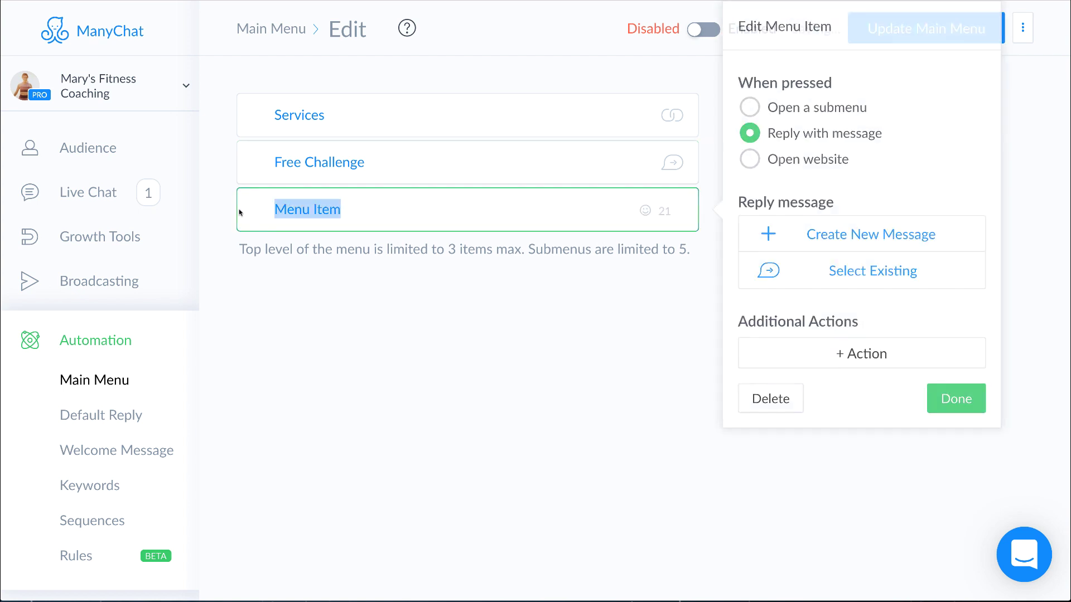
pyautogui.write('Contact Mary')
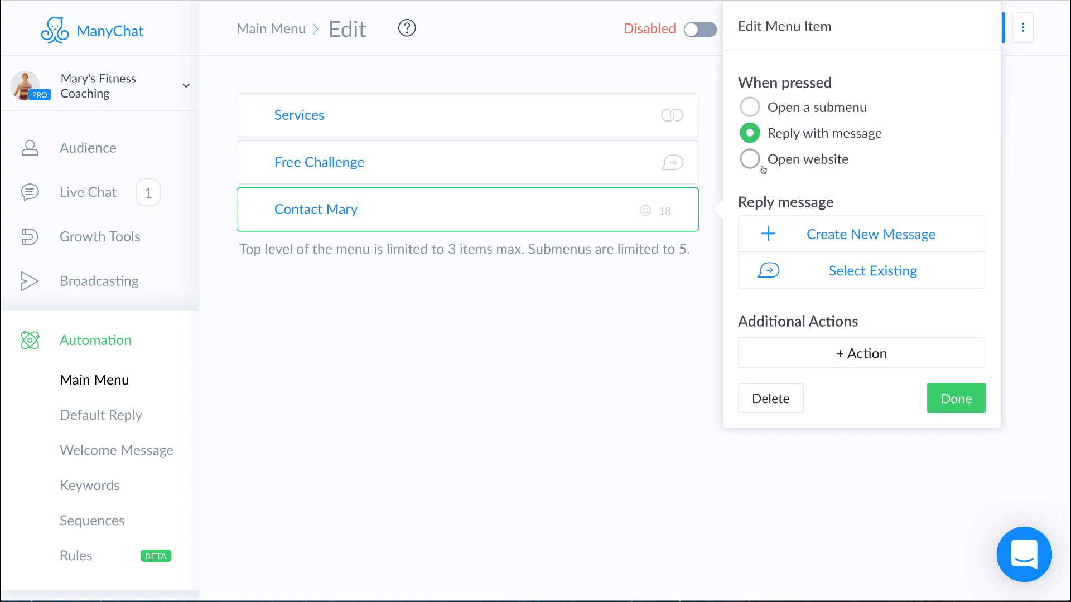
pyautogui.click(750, 107)
pyautogui.click(334, 271)
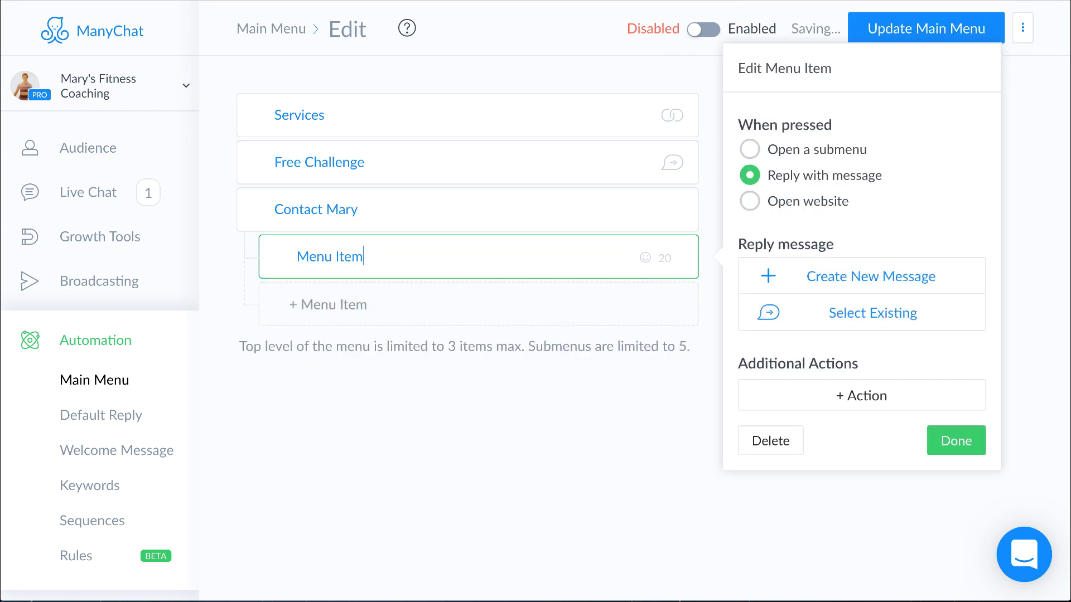
pyautogui.press('BackSpace')
pyautogui.press('BackSpace')
pyautogui.press('BackSpace')
pyautogui.press('BackSpace')
pyautogui.press('BackSpace')
pyautogui.press('BackSpace')
pyautogui.press('BackSpace')
pyautogui.press('BackSpace')
pyautogui.press('BackSpace')
pyautogui.write('Schedule Call')
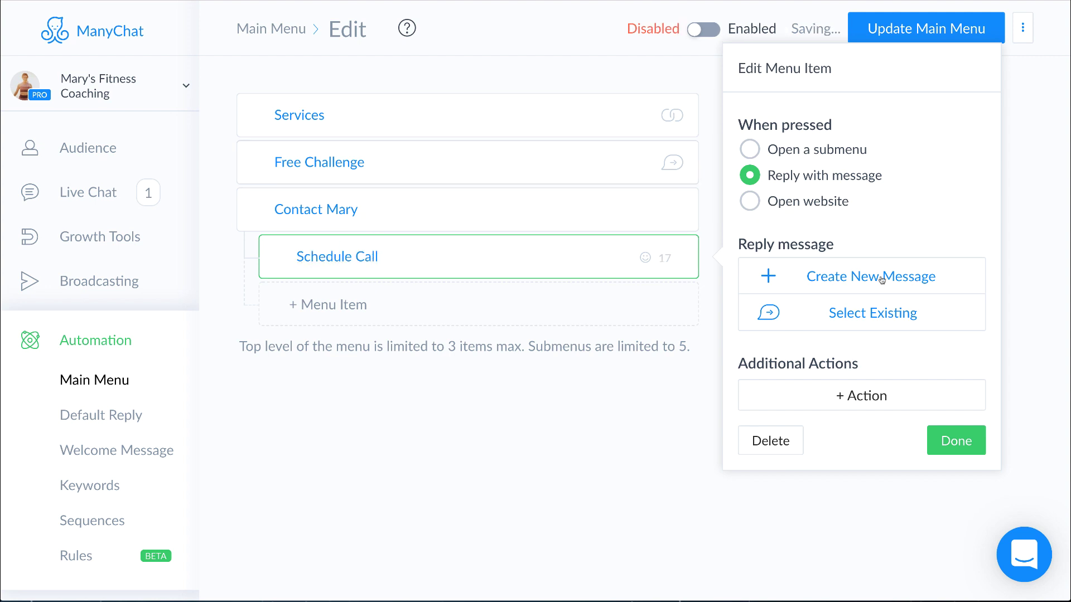
pyautogui.click(803, 200)
pyautogui.click(813, 295)
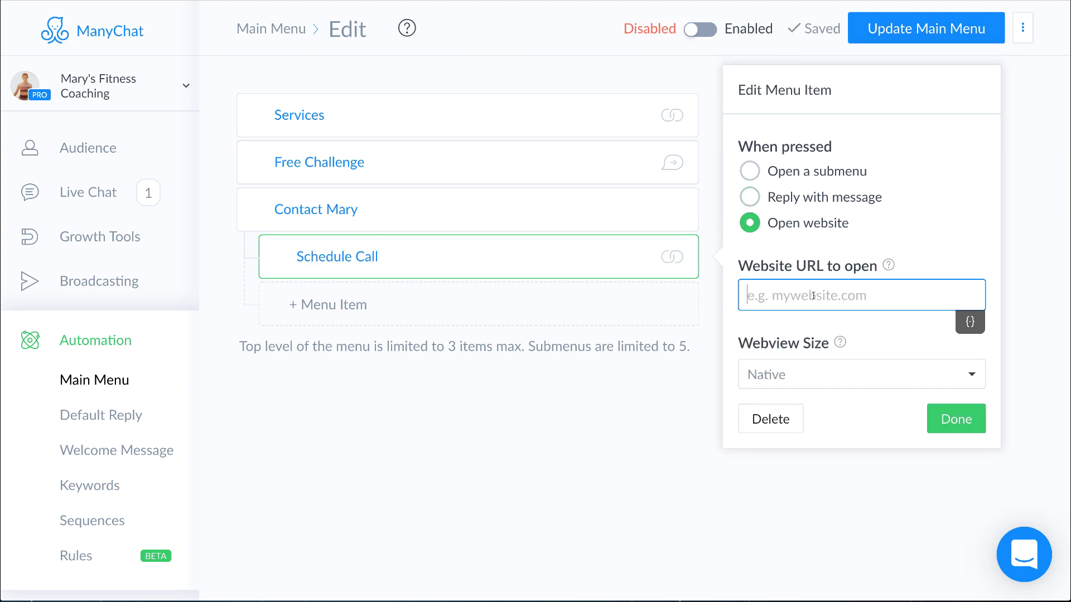
pyautogui.write('www.callm')
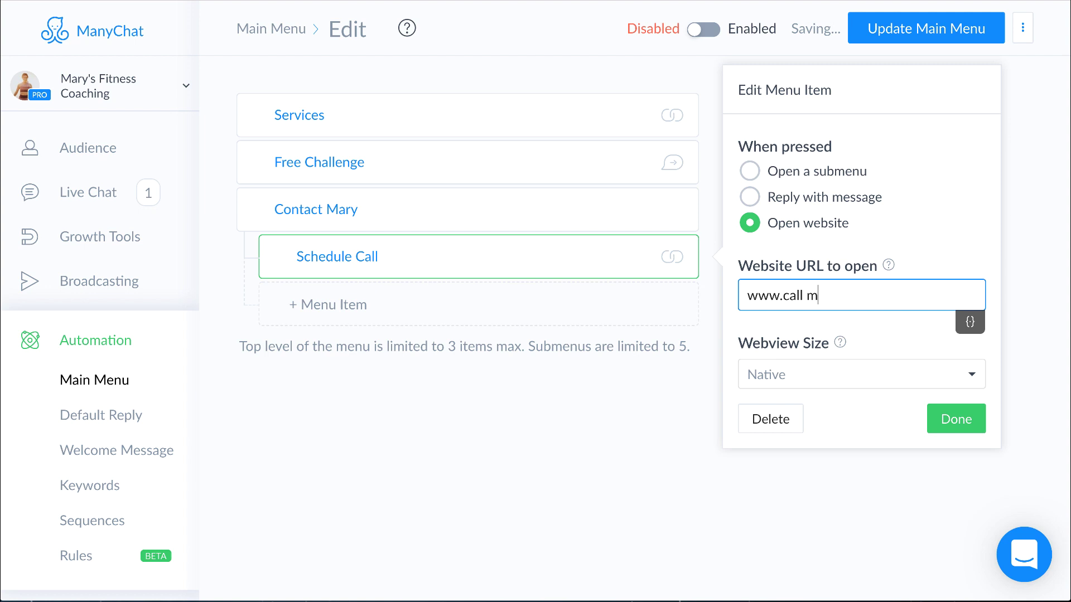
pyautogui.press('BackSpace')
pyautogui.write('maryfit.com')
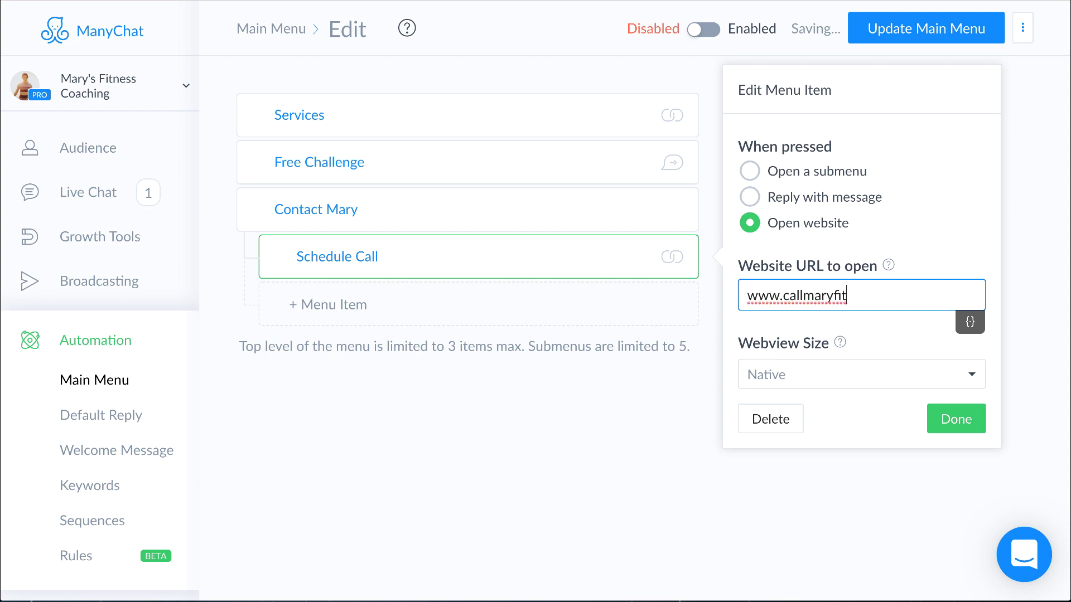
pyautogui.click(953, 419)
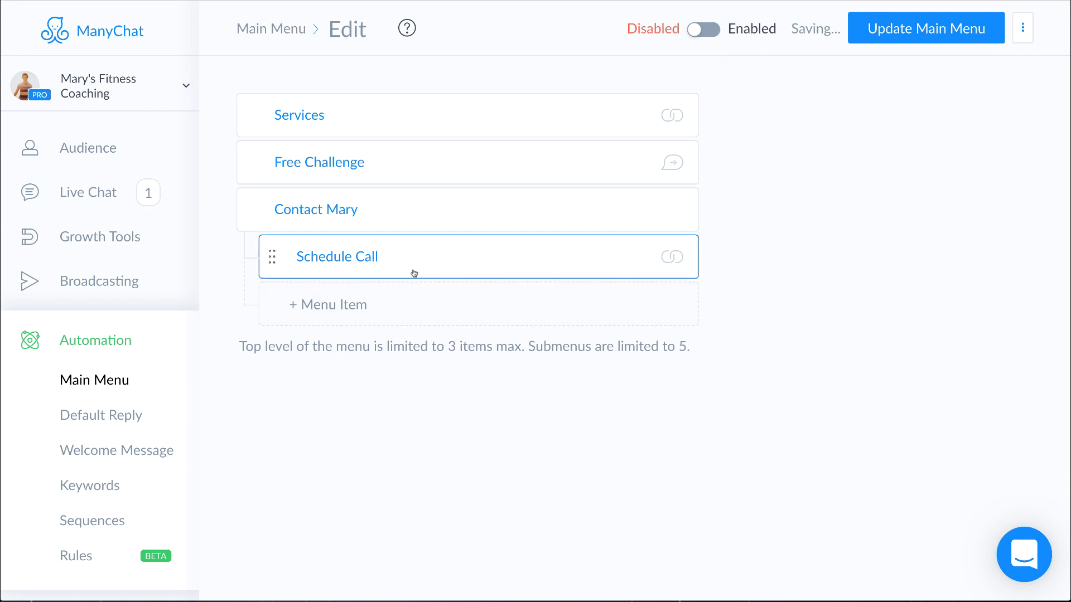
# - Add a 'Live Chat with Mary' submenu entry with Mark conversation as Open and Notify Admins actions
pyautogui.click(347, 305)
pyautogui.tripleClick(347, 305)
pyautogui.write('Live')
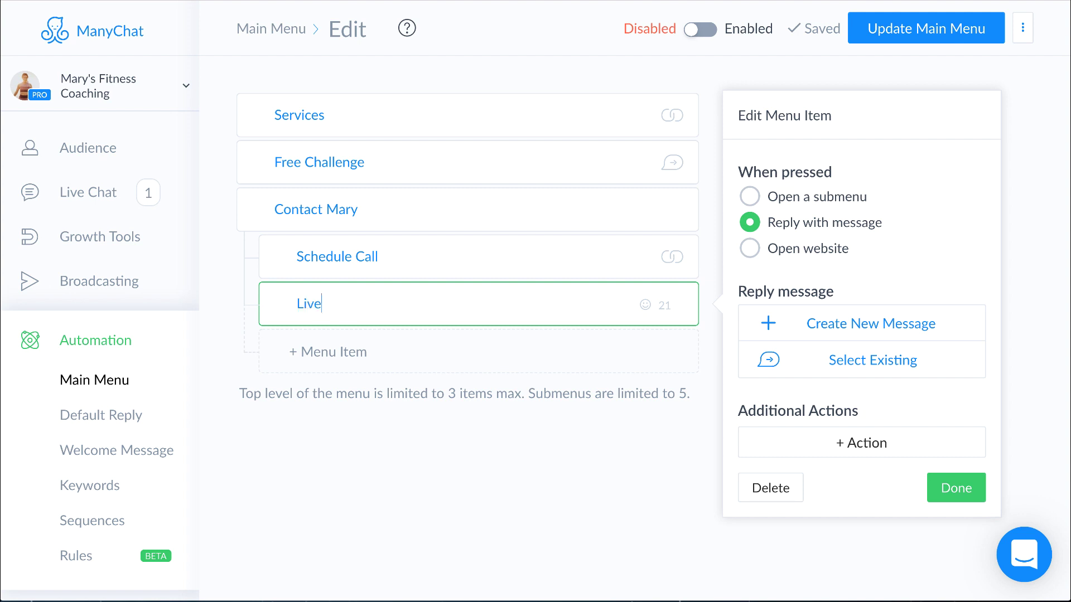
pyautogui.write(' Chat with Mary')
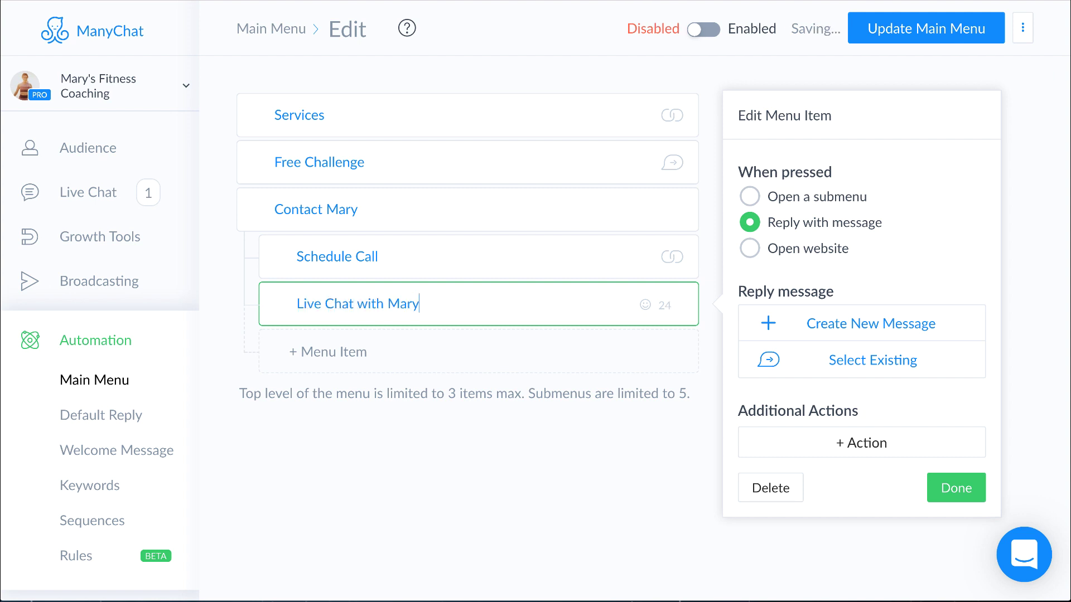
pyautogui.click(861, 450)
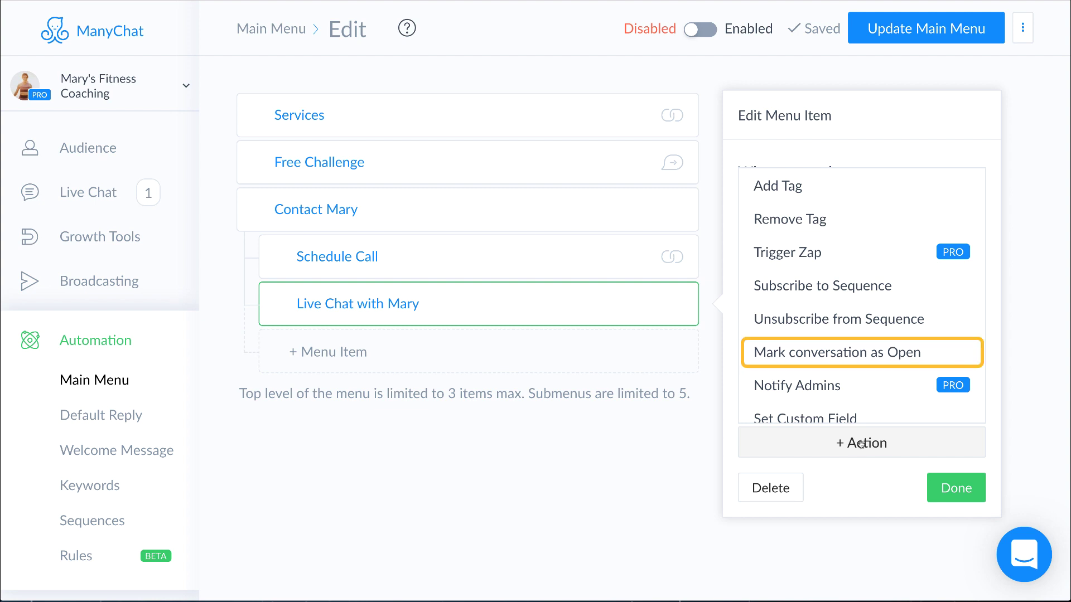
pyautogui.click(833, 352)
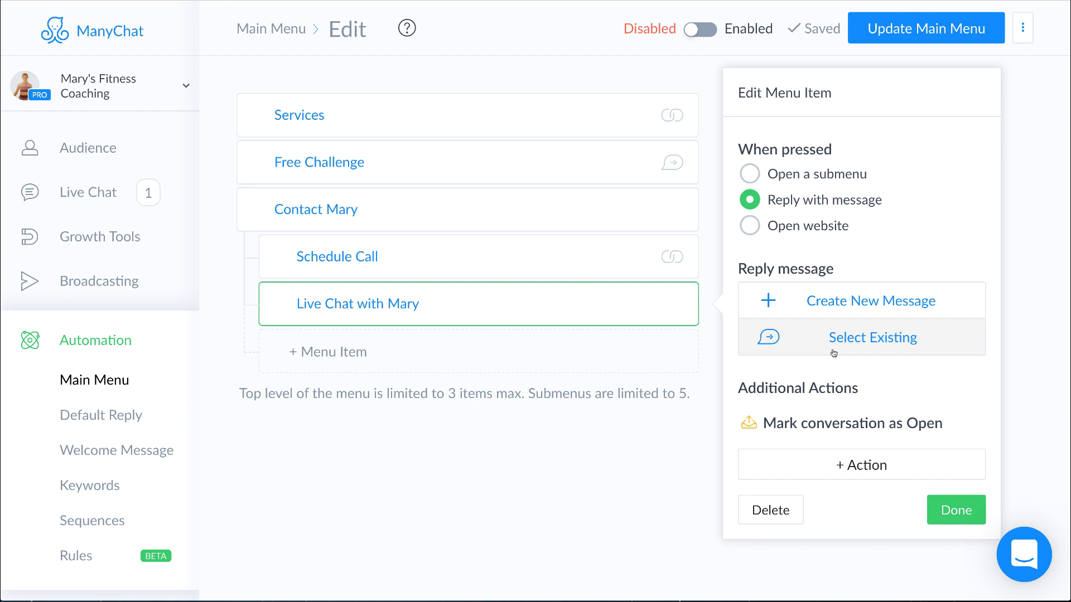
pyautogui.click(864, 464)
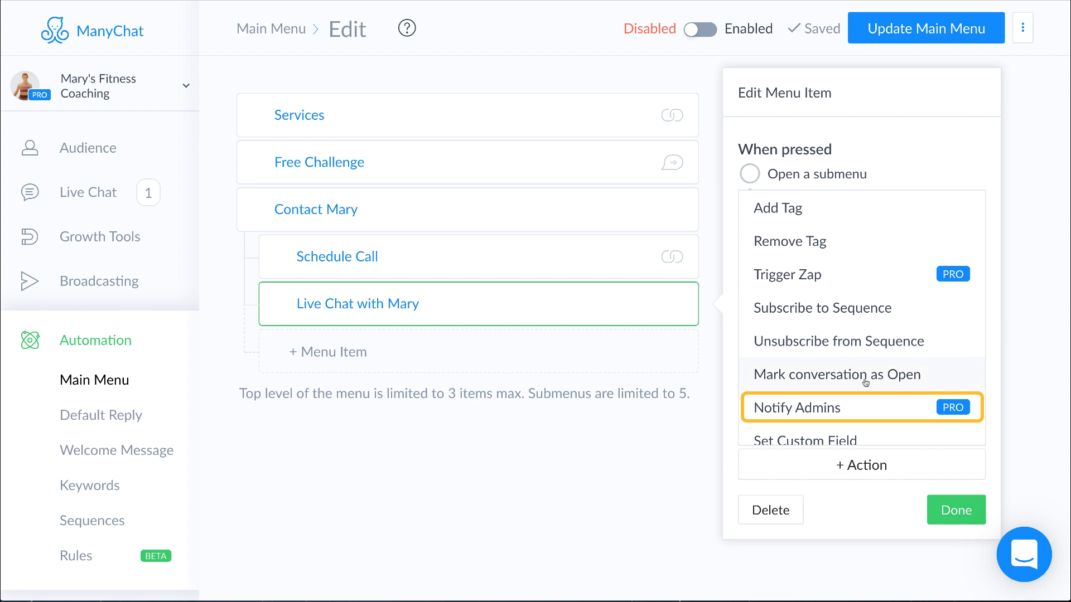
pyautogui.click(834, 408)
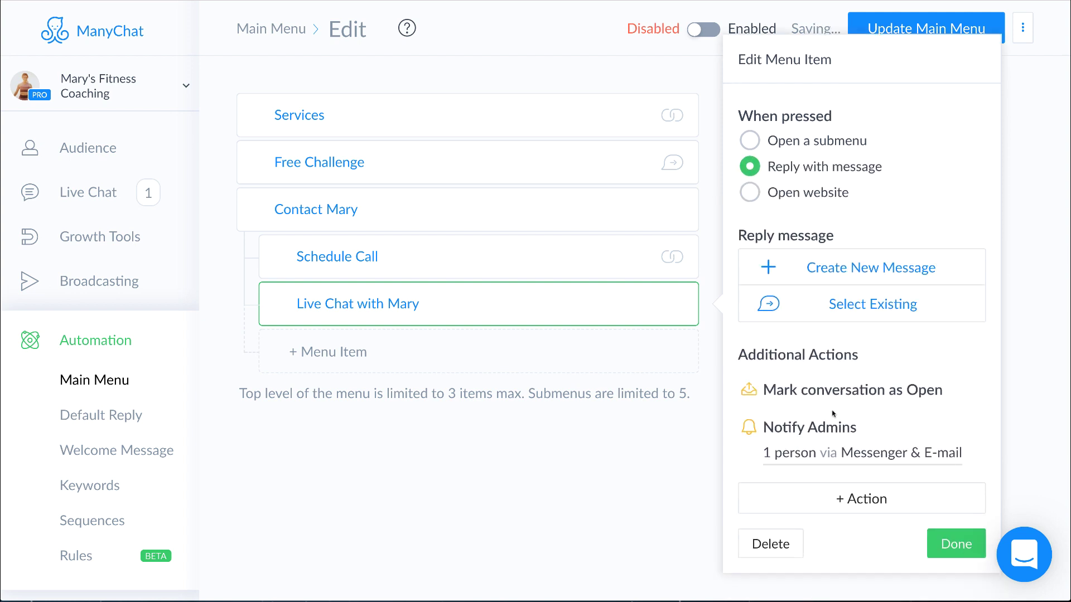
# - Switch the Notify Admins name variable from First Name to Full Name, reading 'Full Name Would like to chat'
pyautogui.click(891, 456)
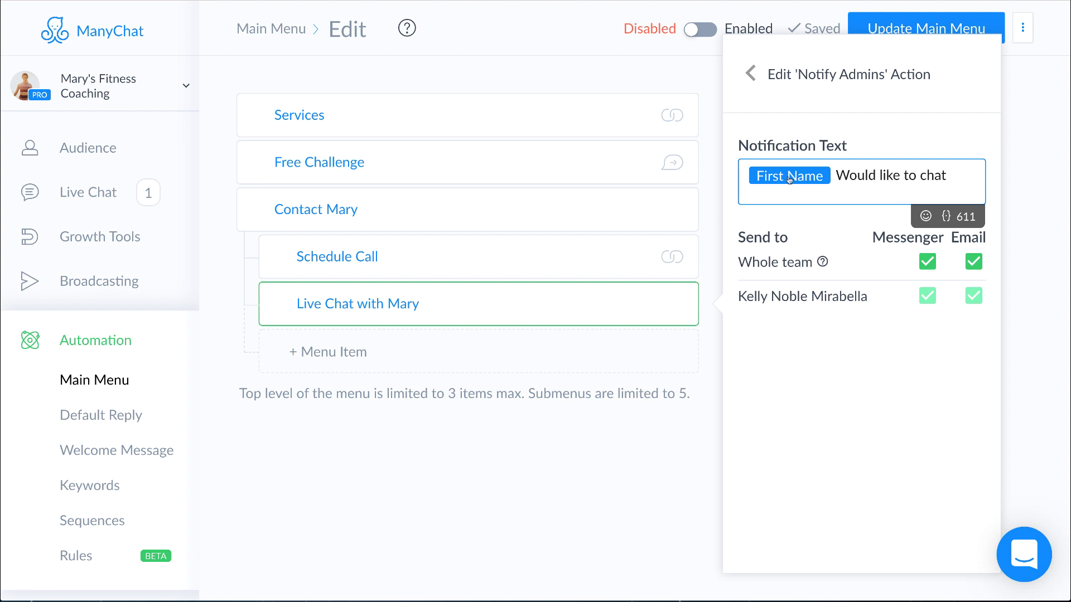
pyautogui.click(808, 177)
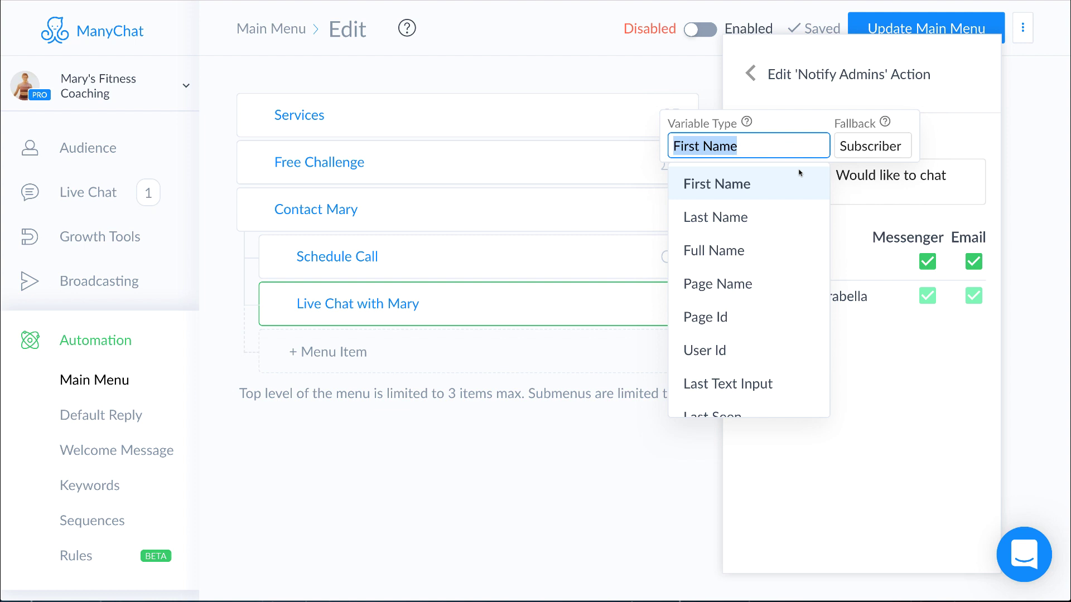
pyautogui.click(704, 252)
pyautogui.click(946, 175)
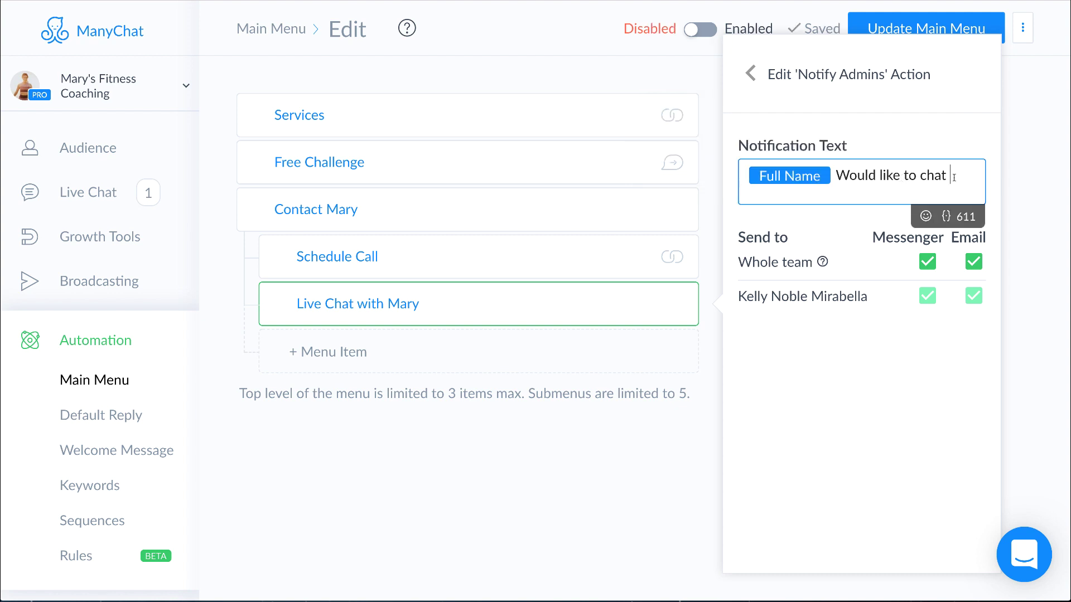
pyautogui.click(946, 218)
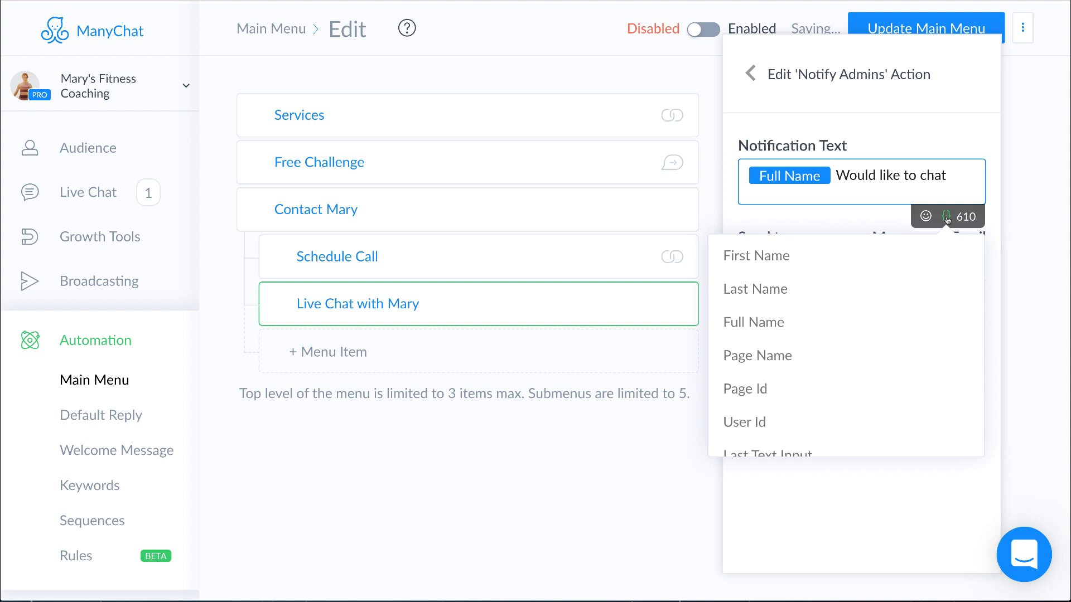
pyautogui.scroll(-8, 896, 265)
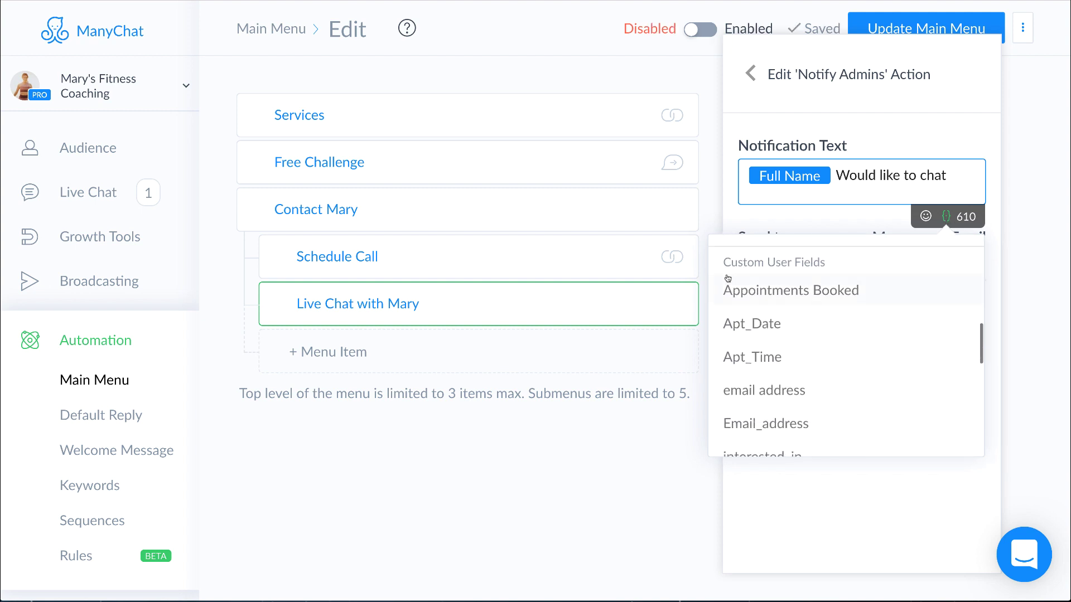
pyautogui.click(954, 174)
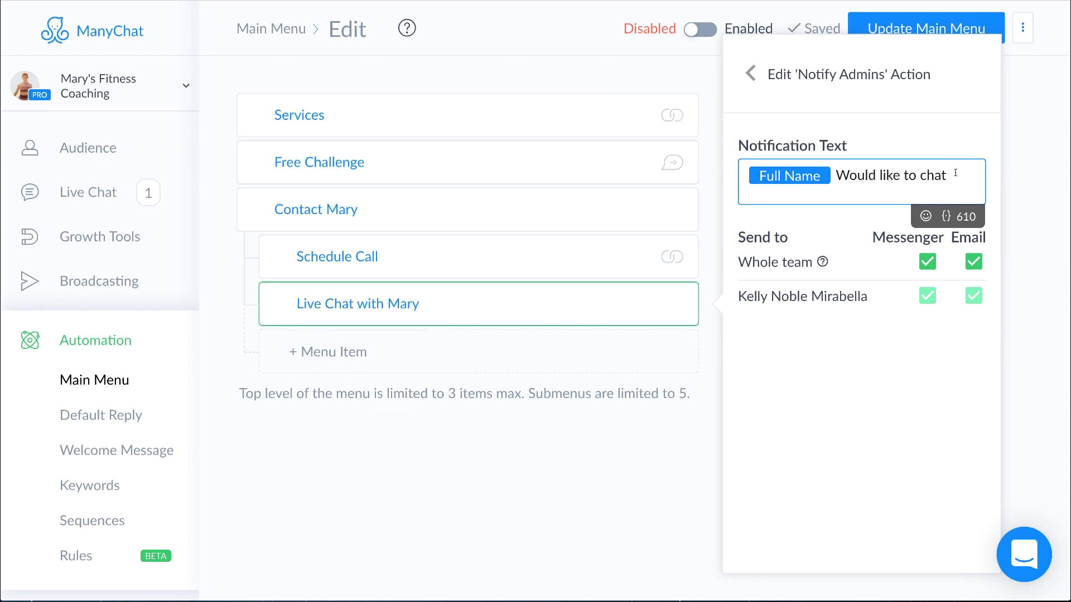
pyautogui.click(885, 417)
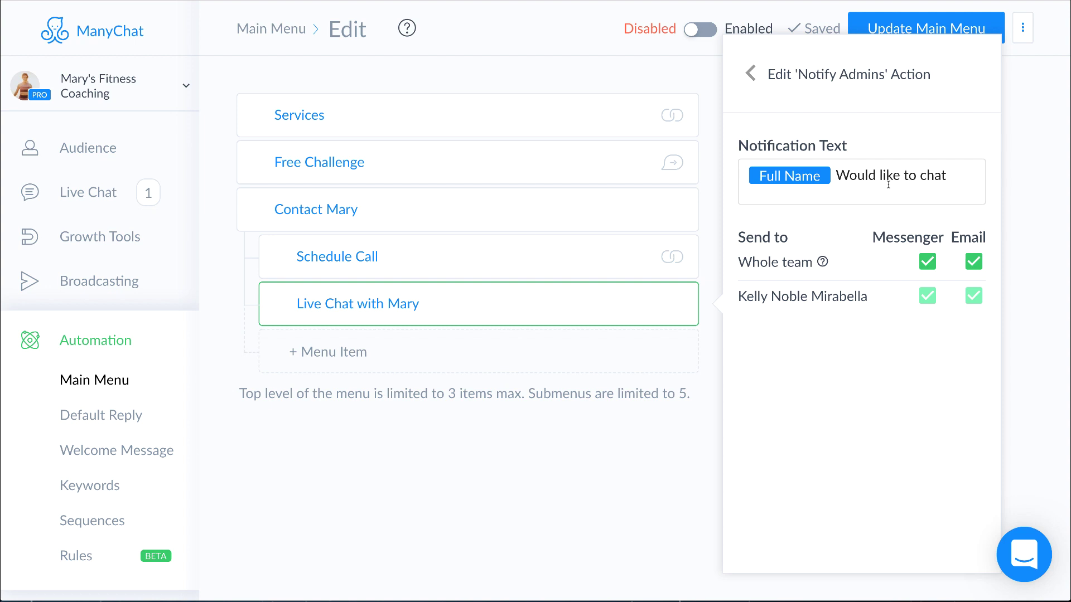
# - Create and publish the Live Chat with Mary reply 'Great! Mary will be with you shortly.'
pyautogui.click(751, 73)
pyautogui.click(841, 270)
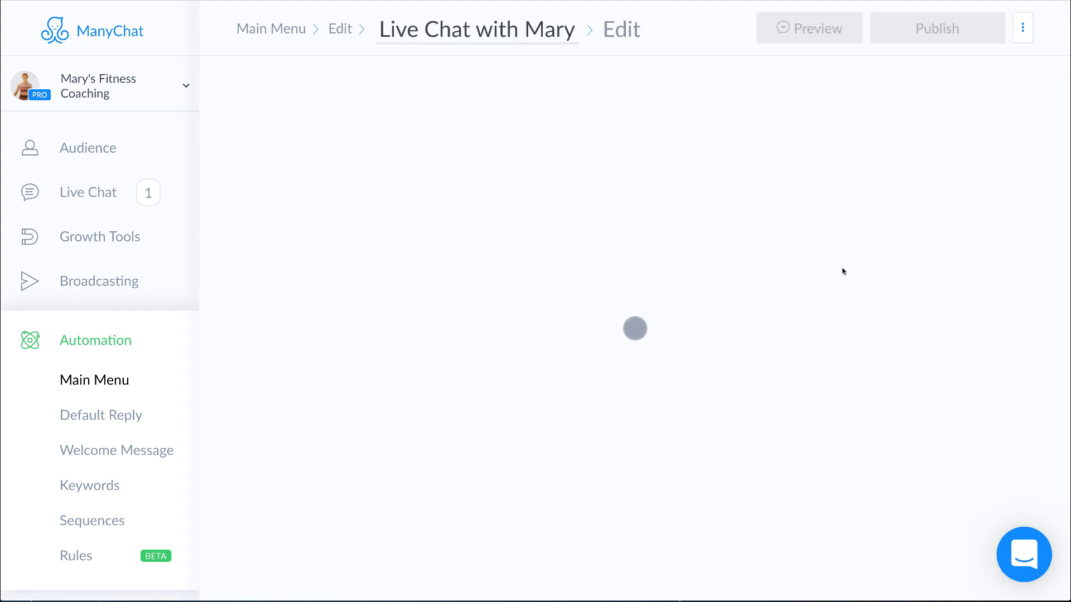
pyautogui.click(630, 351)
pyautogui.write('Great! Mar')
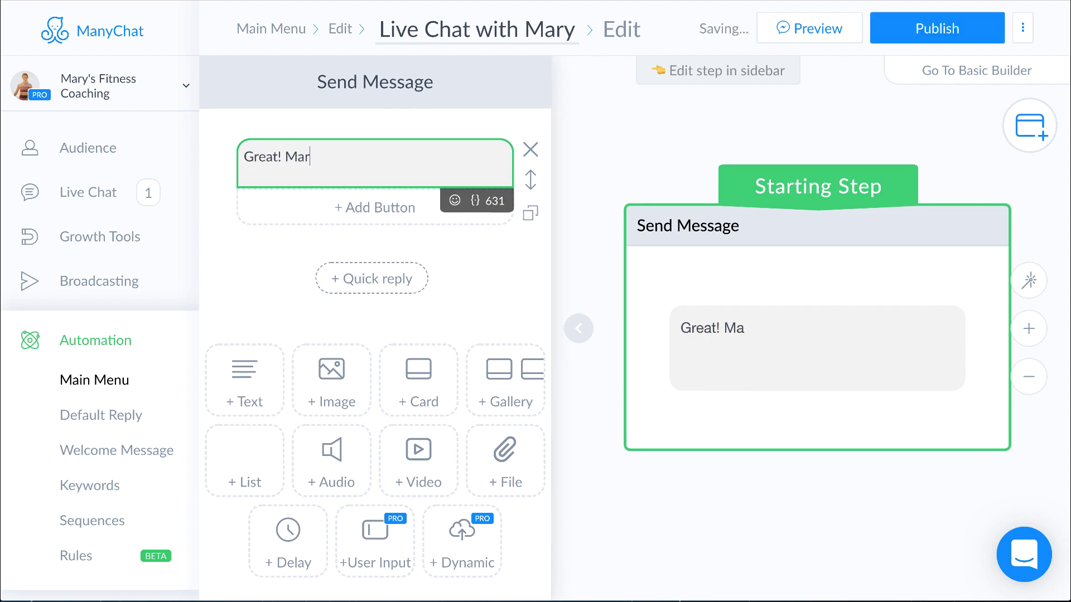
pyautogui.write('y will be with you shortly')
pyautogui.click(338, 156)
pyautogui.write('l')
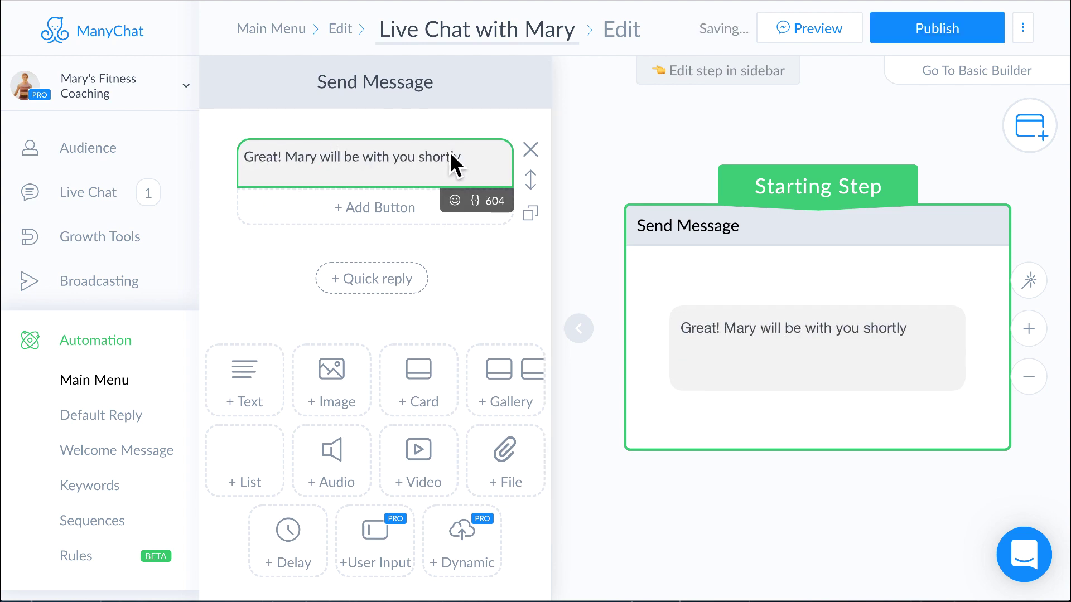
pyautogui.click(458, 157)
pyautogui.write('.')
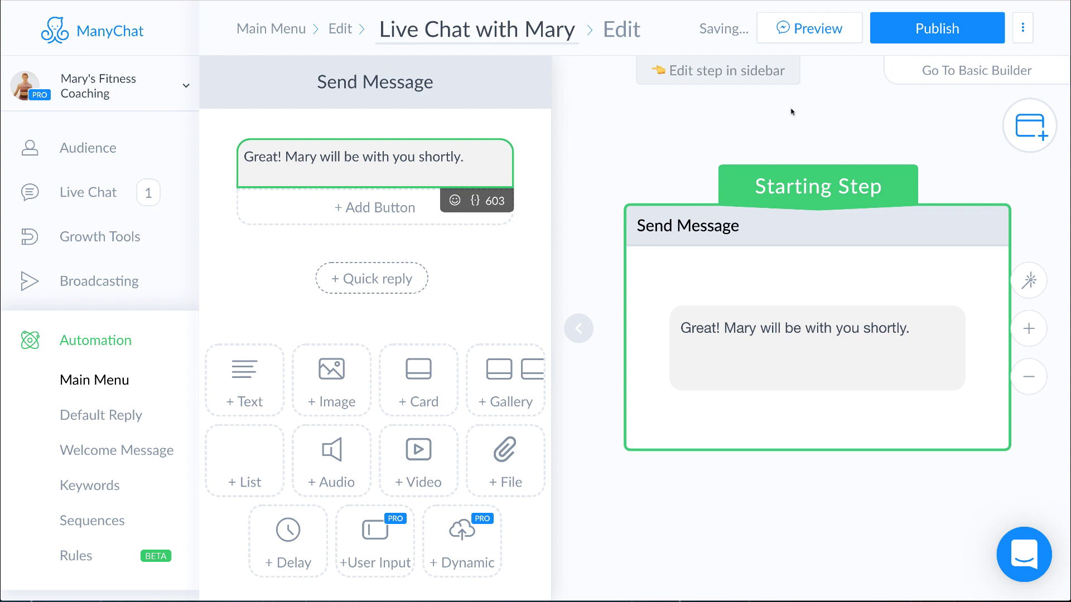
pyautogui.click(937, 28)
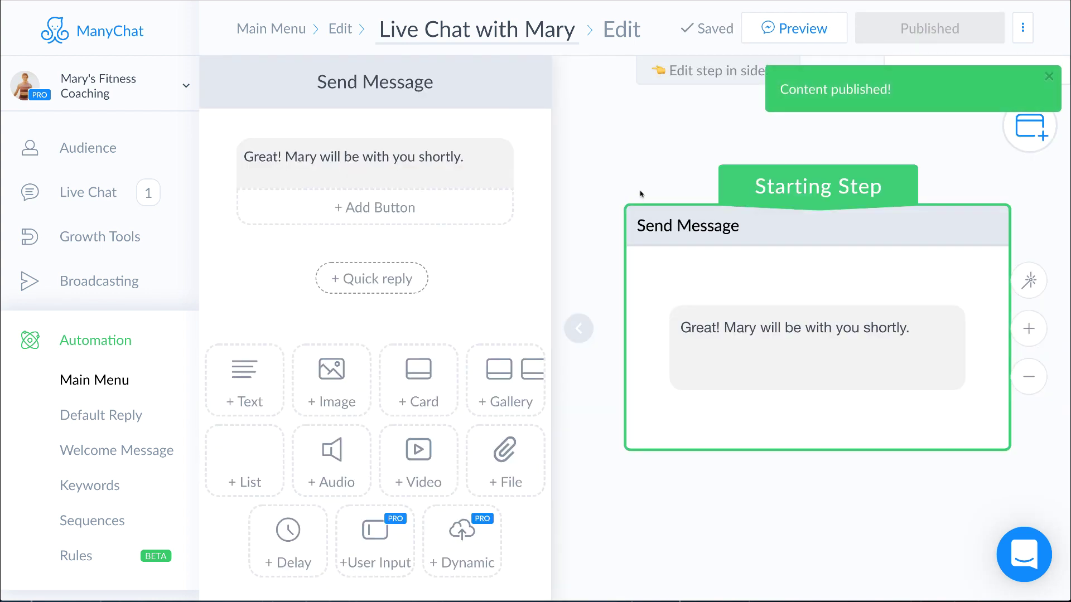
pyautogui.click(282, 28)
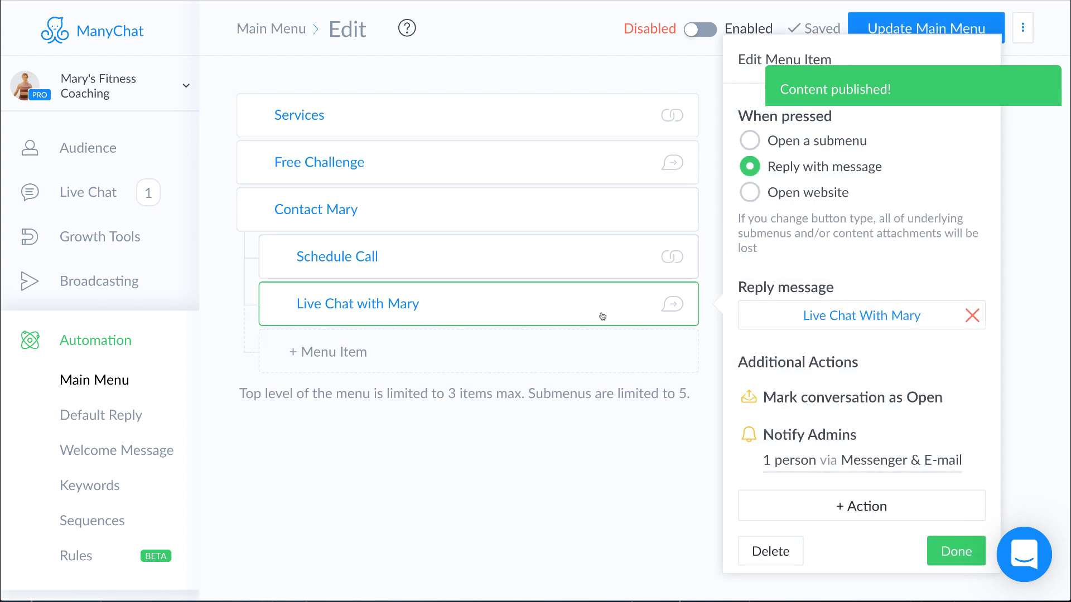
# - Switch the Main Menu to Enabled and publish it with Update Main Menu
pyautogui.click(965, 551)
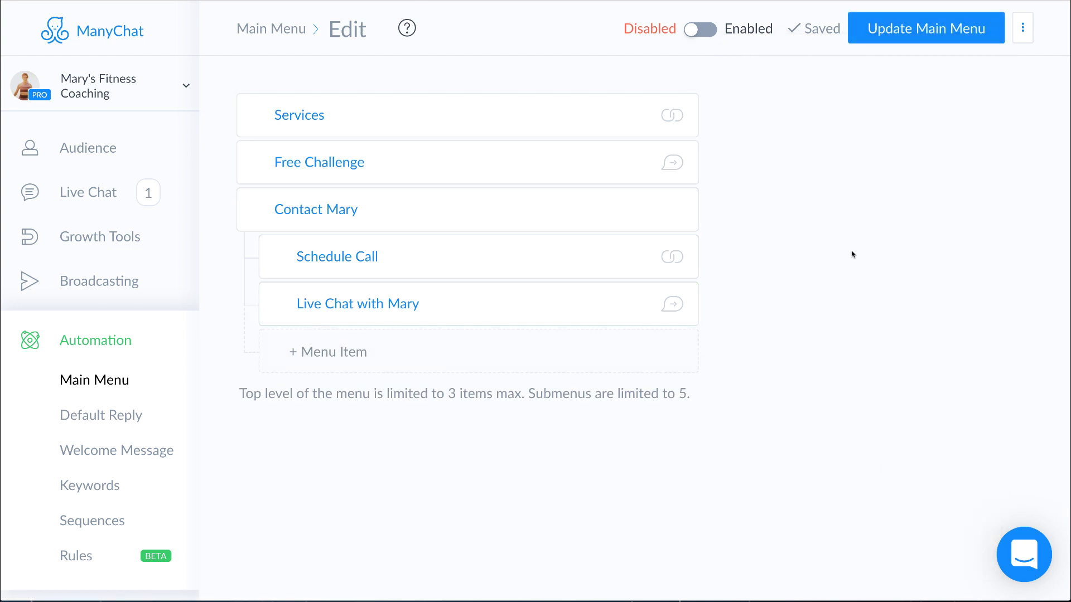
pyautogui.click(704, 31)
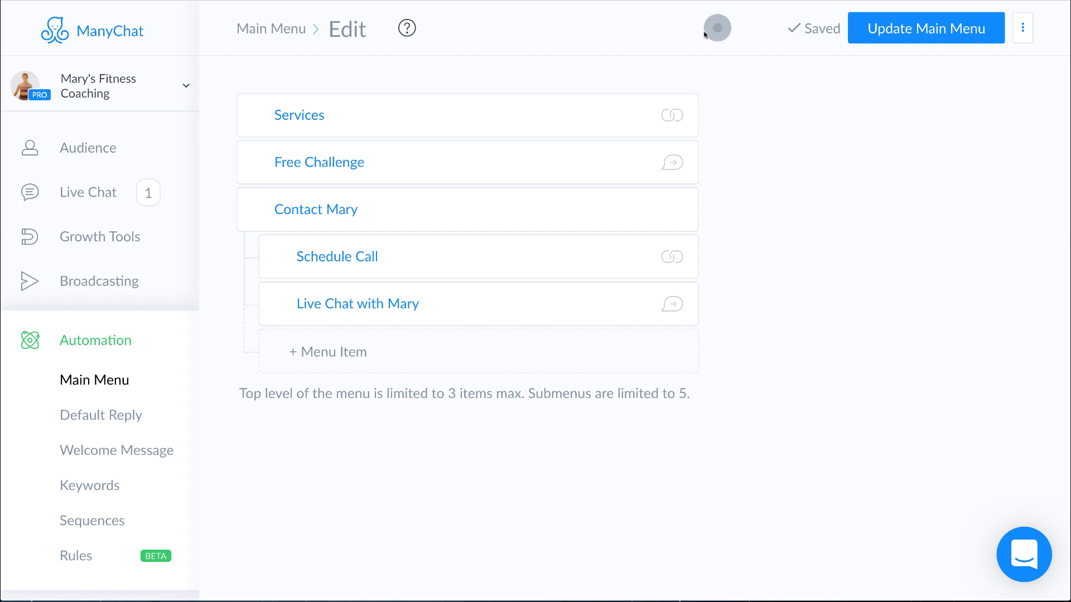
pyautogui.click(1027, 31)
pyautogui.click(884, 189)
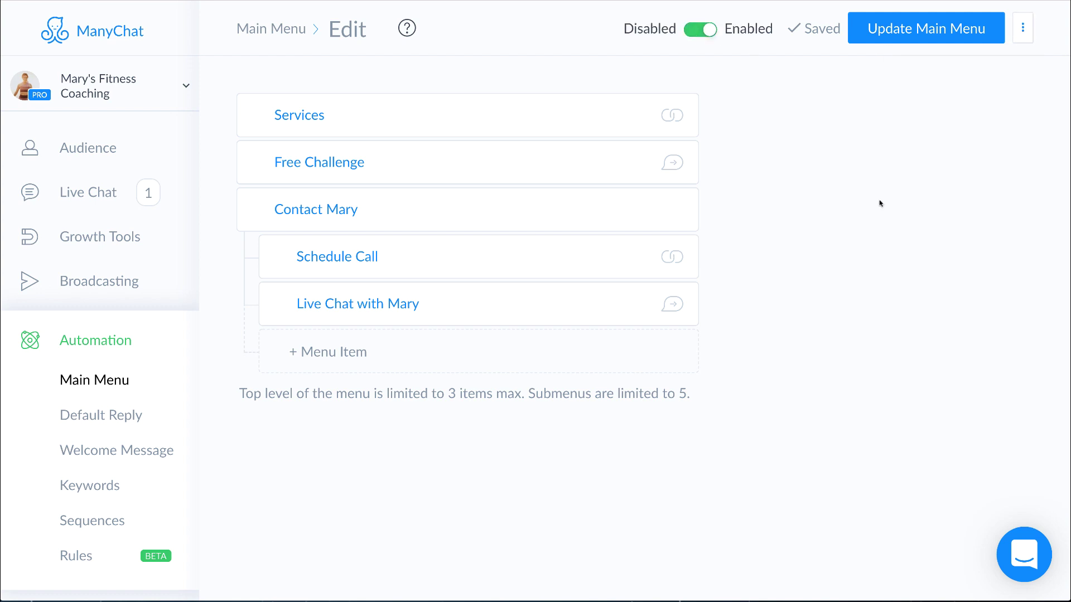
pyautogui.click(927, 32)
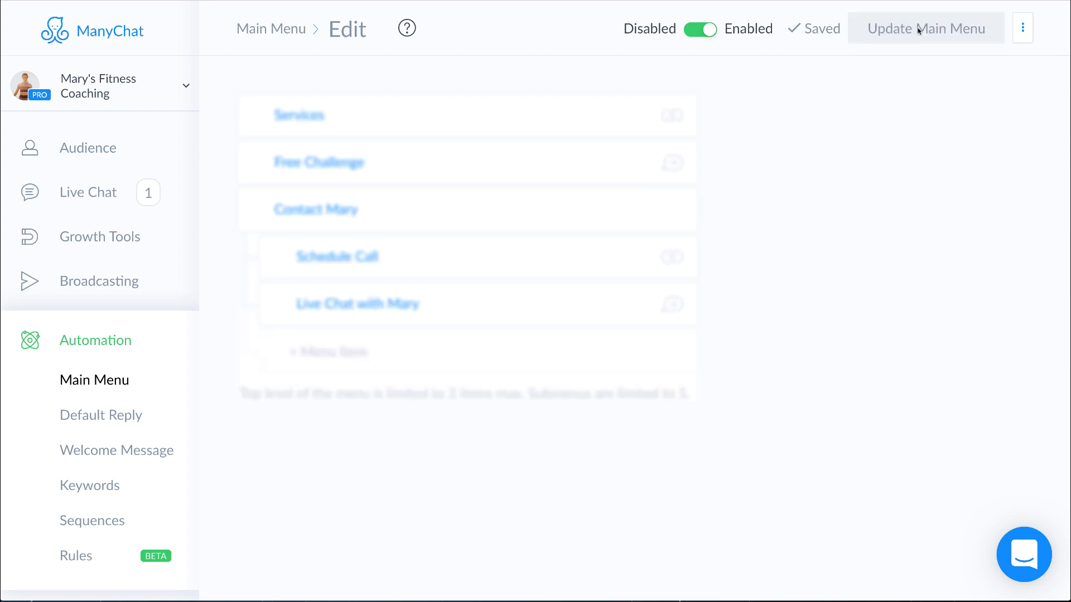